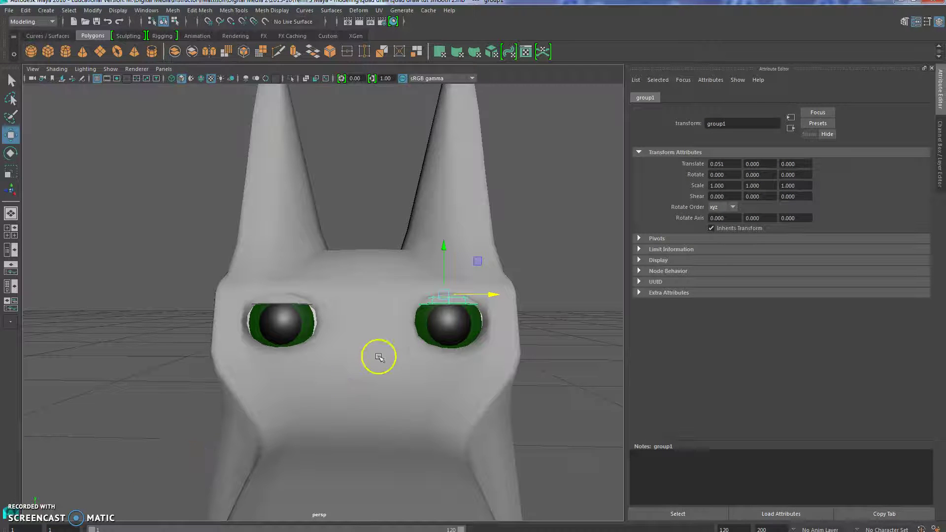
Step: Try tilting the eye group around its X axis, then undo the rotation
left_click_drag(362, 369, 439, 354, "alt")
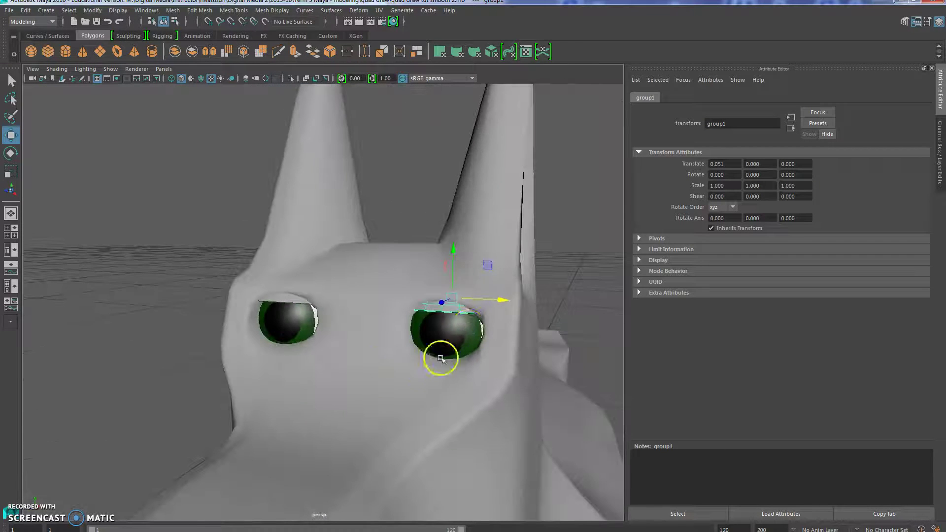
key("e")
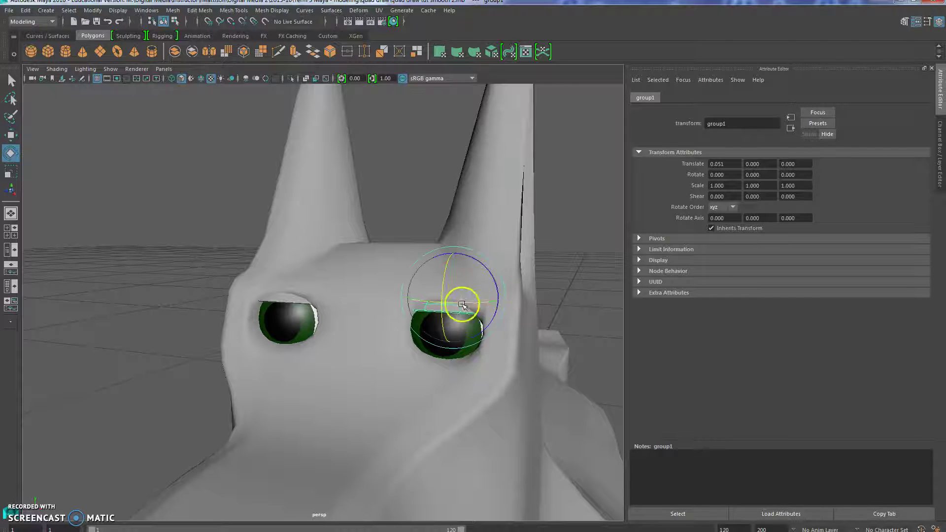
mouse_move(442, 289)
left_mouse_down()
mouse_move(442, 275)
mouse_move(443, 294)
left_mouse_up()
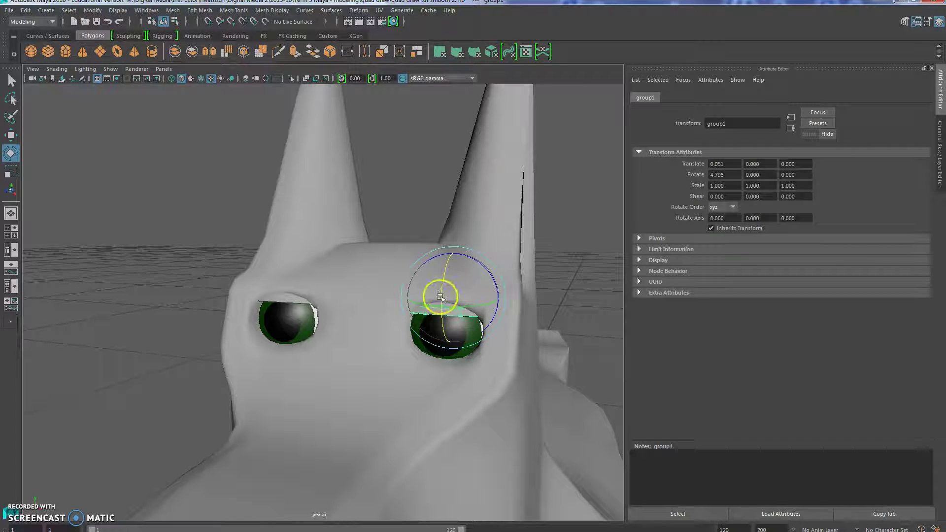
key("ctrl+z")
left_click_drag(393, 397, 418, 386, "alt")
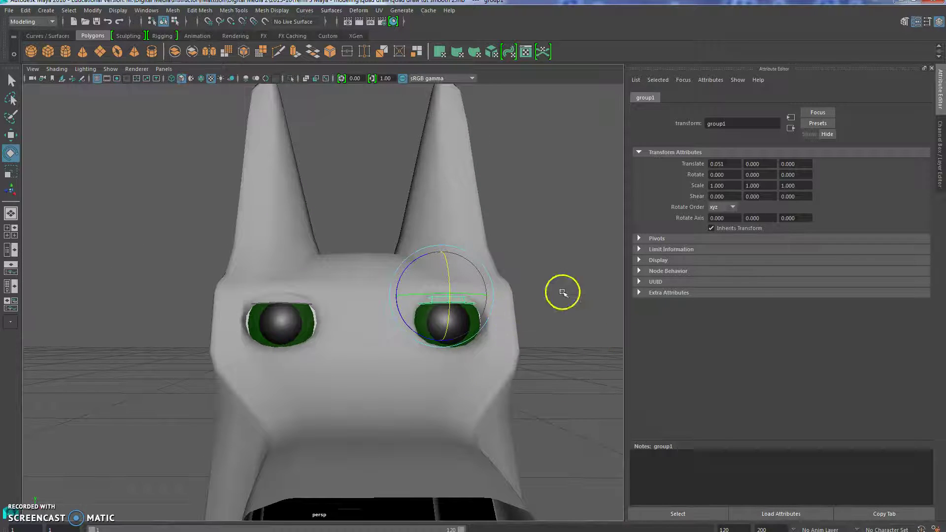
Step: Select the dog's body mesh and frame the whole model in a three-quarter view
left_click(279, 301)
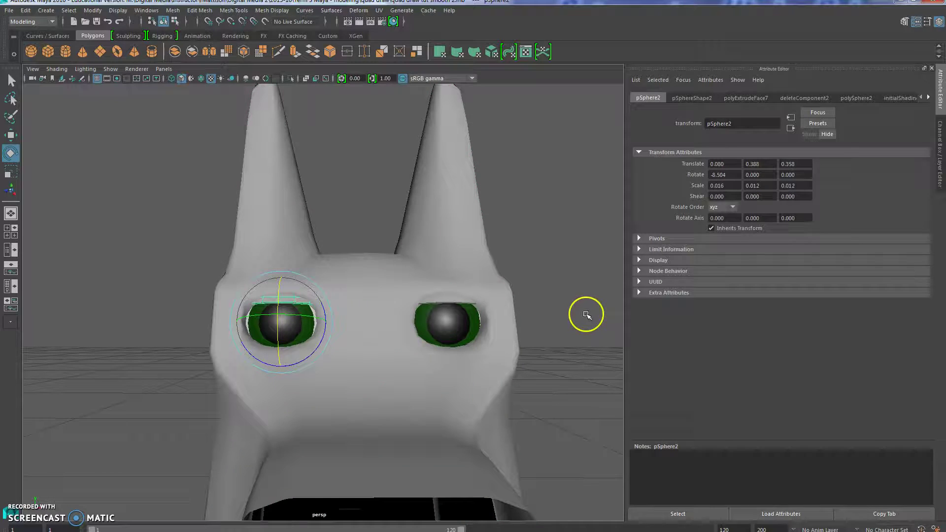
left_click(351, 364)
key("f")
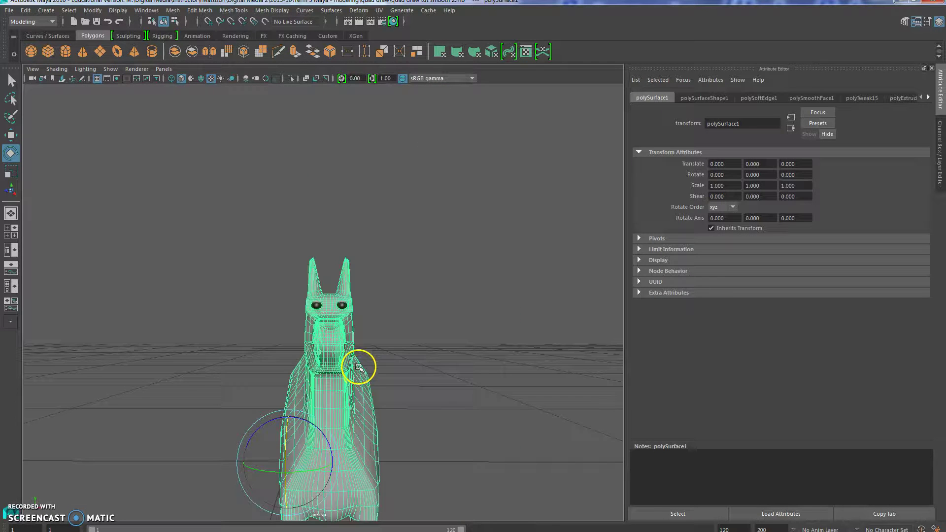
scroll(358, 369, "up", 5)
left_click_drag(344, 391, 382, 380, "alt")
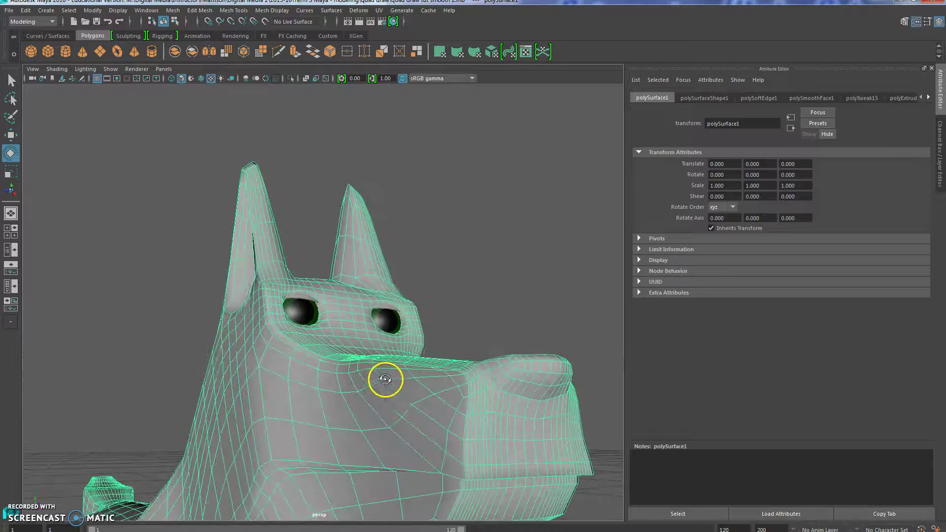
Step: Assign the body a new Lambert coloured light tan (H 27.431, S 0.588, V 0.760)
right_click(299, 387)
left_click(295, 531)
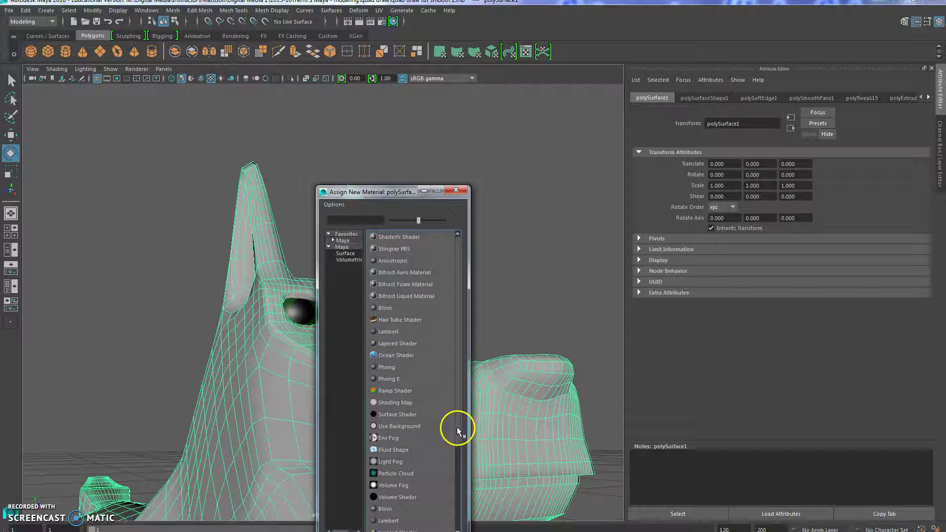
scroll(455, 428, "down", 2)
left_click(380, 497)
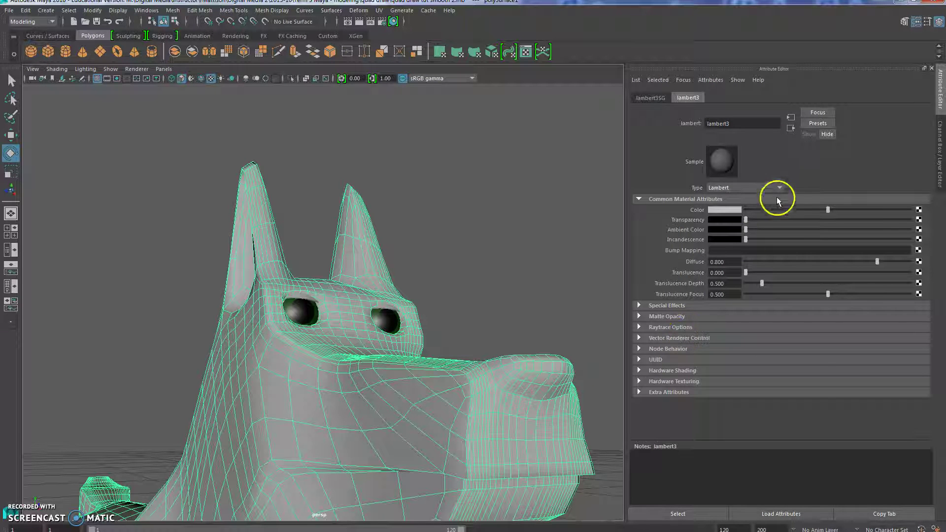
left_click(719, 210)
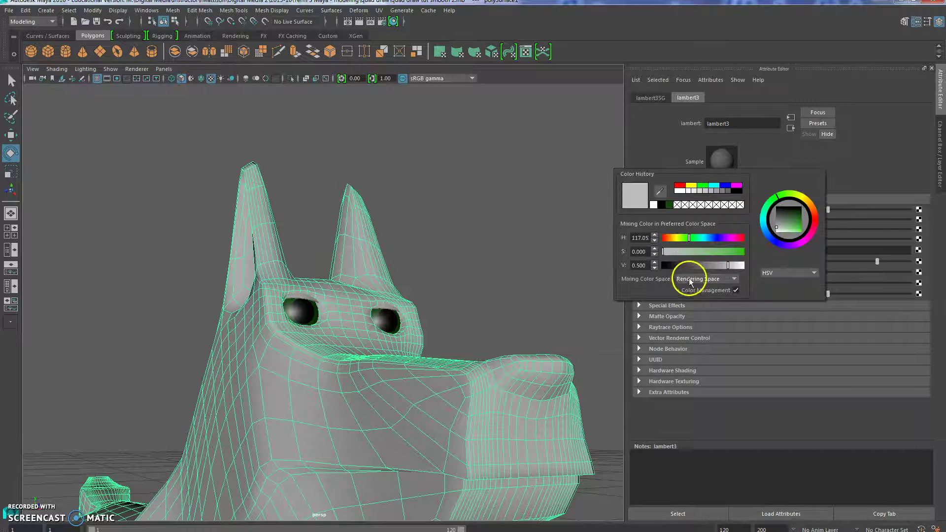
left_click_drag(810, 208, 790, 230)
left_click(799, 216)
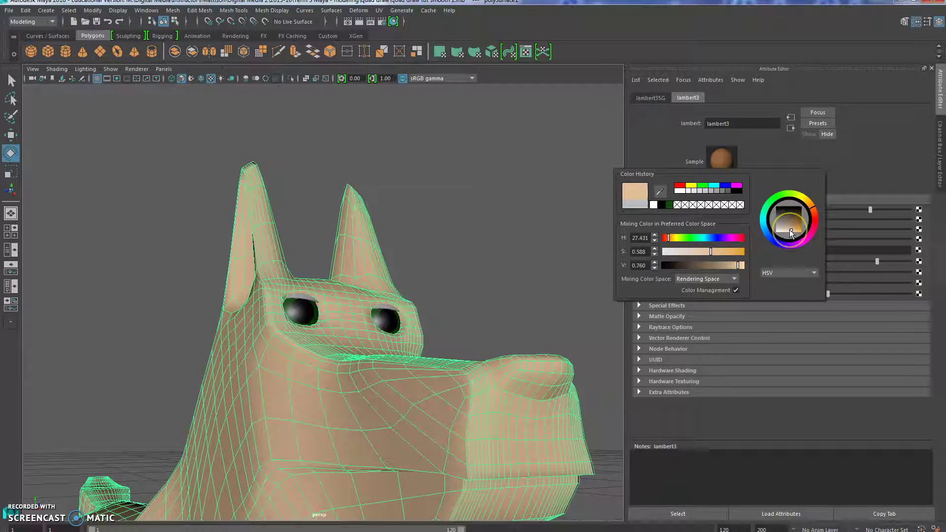
left_click(469, 238)
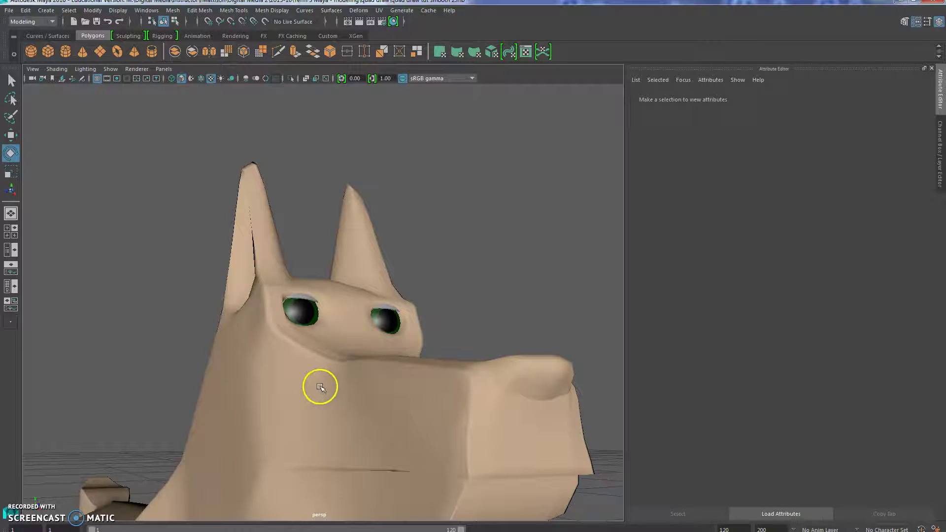
left_click_drag(317, 386, 295, 338, "alt")
left_click(298, 301)
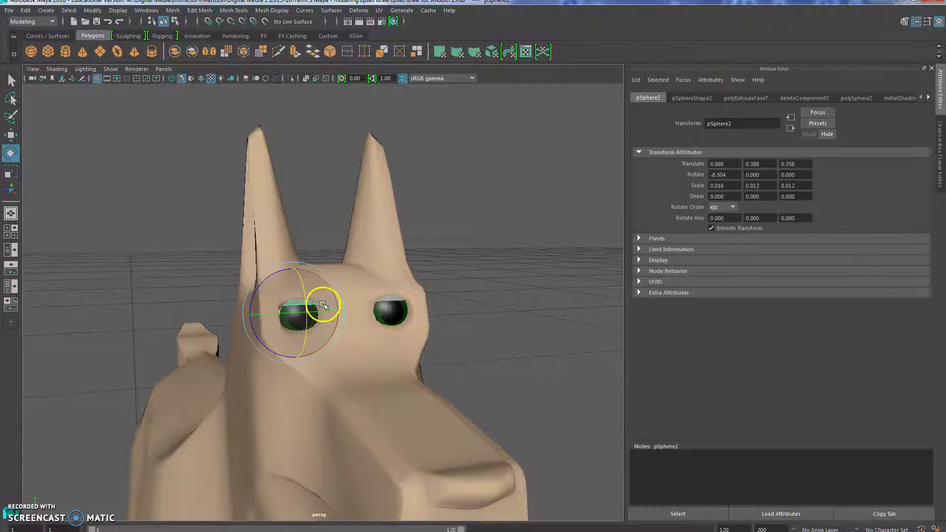
left_click(394, 302)
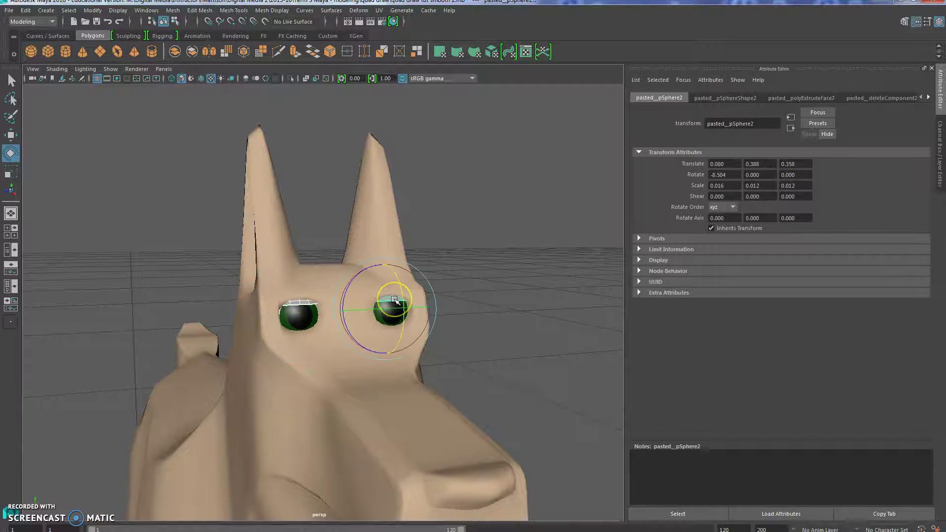
right_click_drag(394, 302, 389, 531)
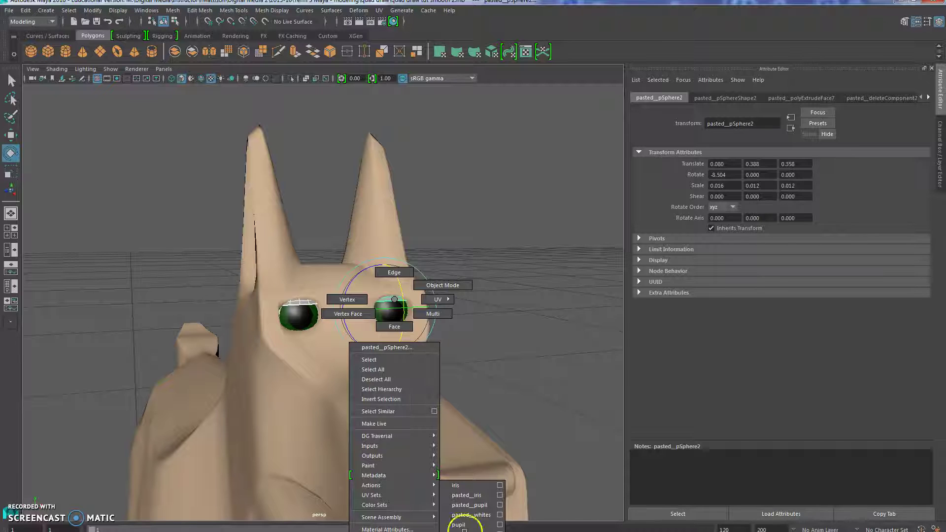
mouse_move(464, 528)
right_mouse_down()
mouse_move(464, 507)
mouse_move(466, 531)
right_mouse_up()
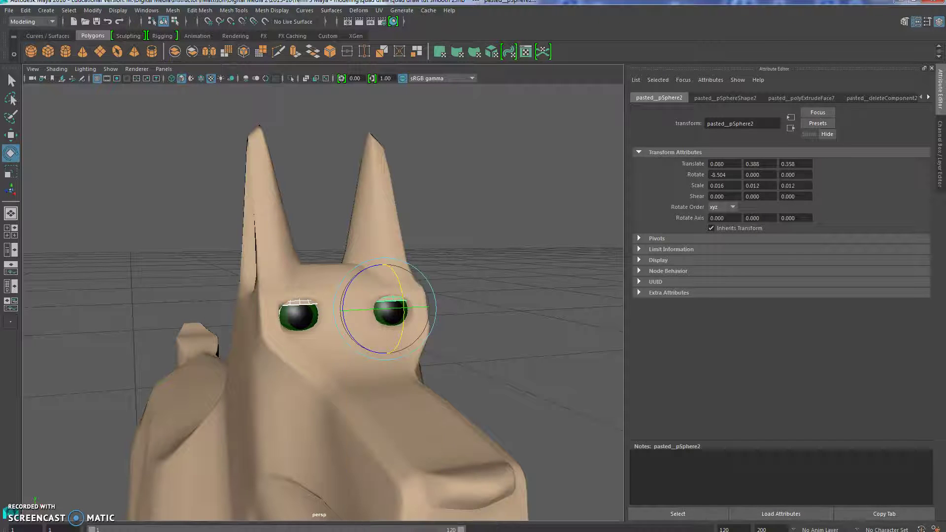
left_click(510, 390)
mouse_move(338, 387)
left_mouse_down("alt")
mouse_move(309, 365)
mouse_move(334, 363)
mouse_move(327, 376)
mouse_move(345, 377)
left_mouse_up("alt")
left_click_drag(406, 379, 323, 276, "alt")
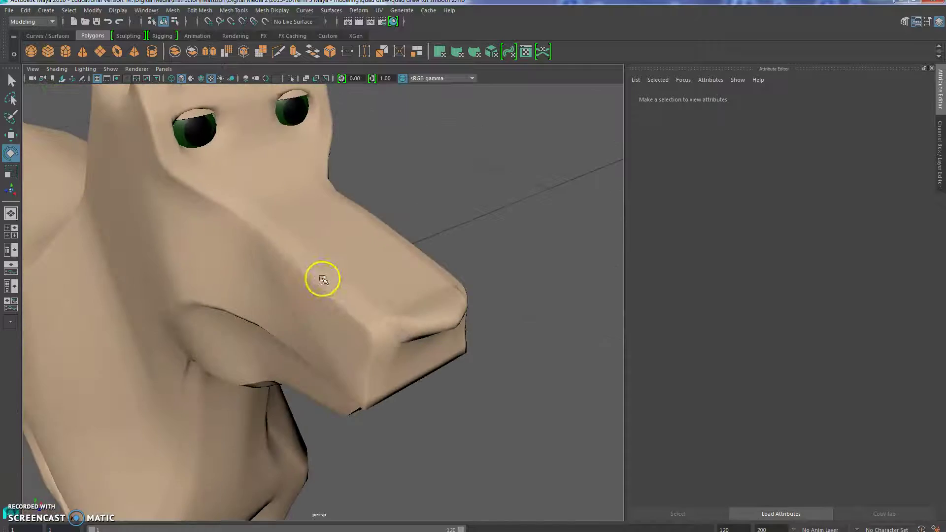
Step: In Face mode, lasso-select the nose faces on top of the snout
right_click_drag(419, 302, 422, 332)
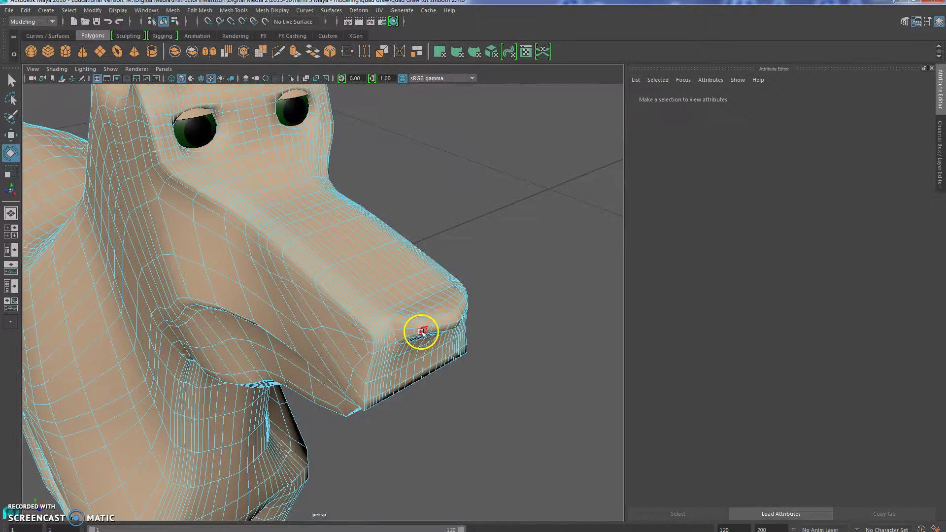
left_click_drag(391, 340, 343, 335, "alt")
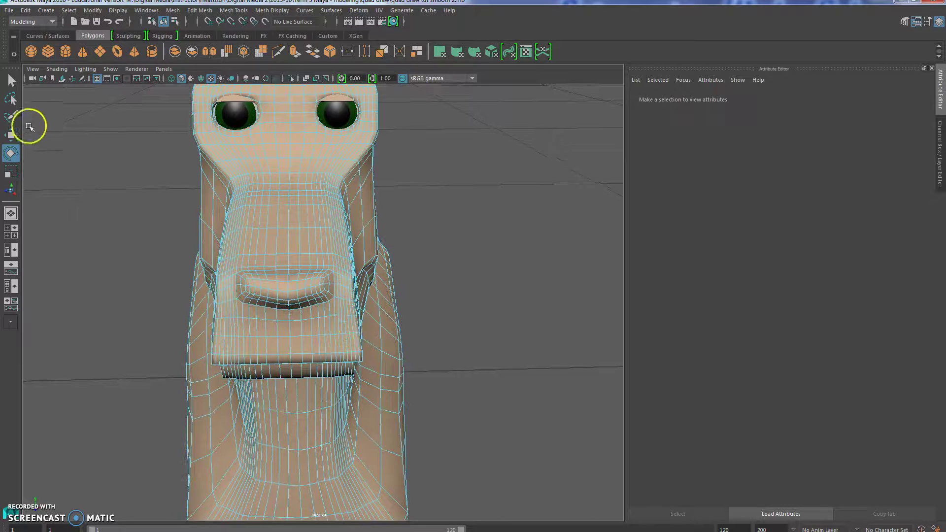
left_click(11, 100)
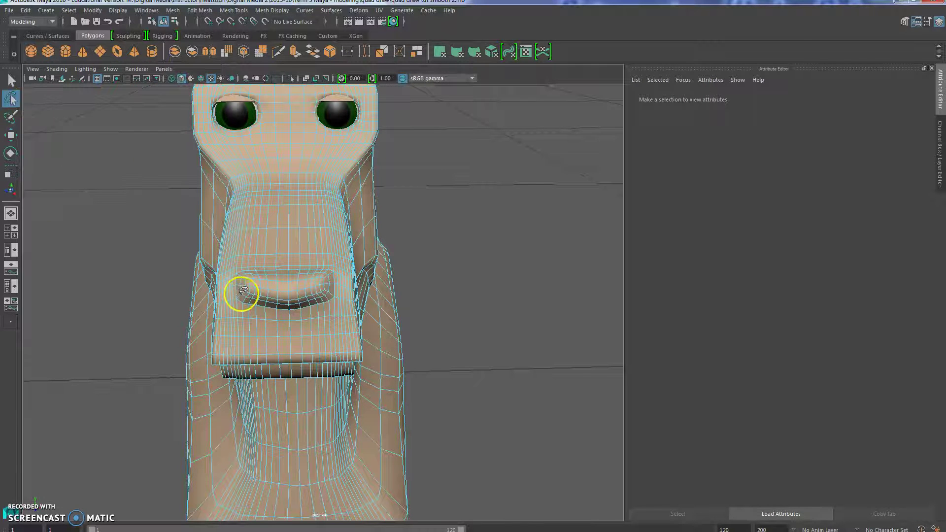
mouse_move(241, 292)
left_mouse_down()
mouse_move(235, 288)
mouse_move(251, 269)
mouse_move(333, 276)
mouse_move(315, 300)
mouse_move(261, 307)
mouse_move(241, 289)
mouse_move(252, 274)
left_mouse_up()
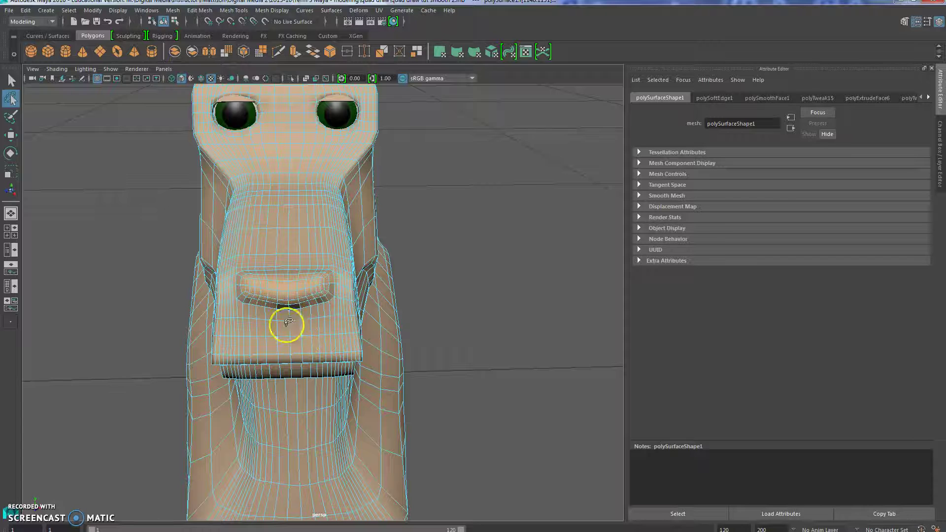
left_click(12, 81)
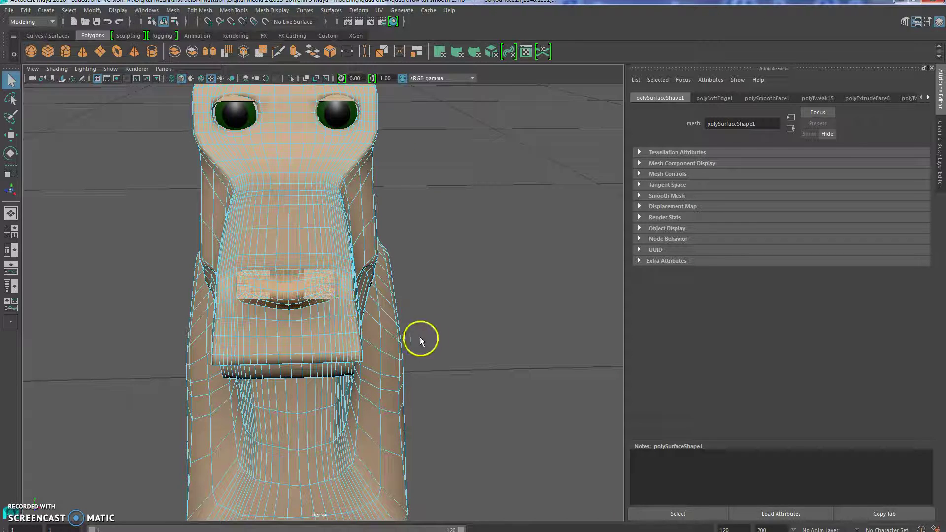
Step: Give the nose faces a new Lambert material named 'nose' and set its colour to black
right_click(299, 289)
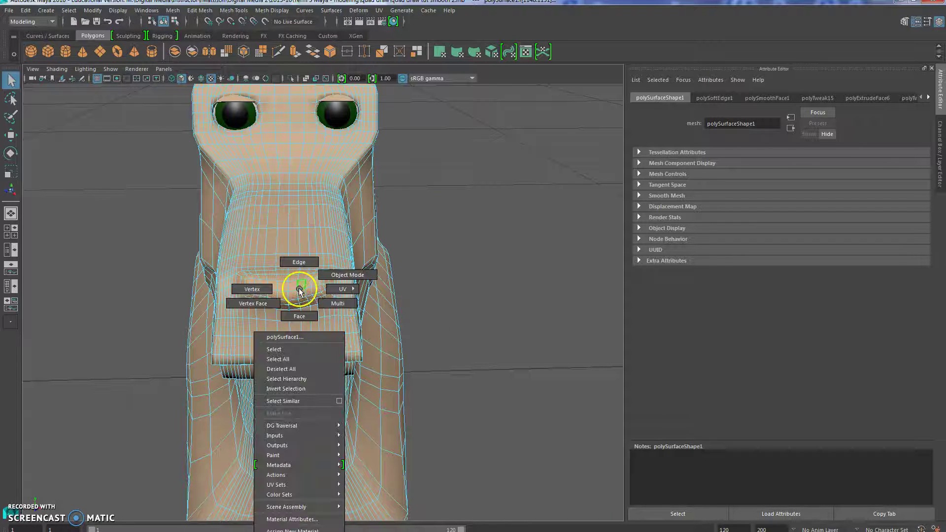
left_click(320, 529)
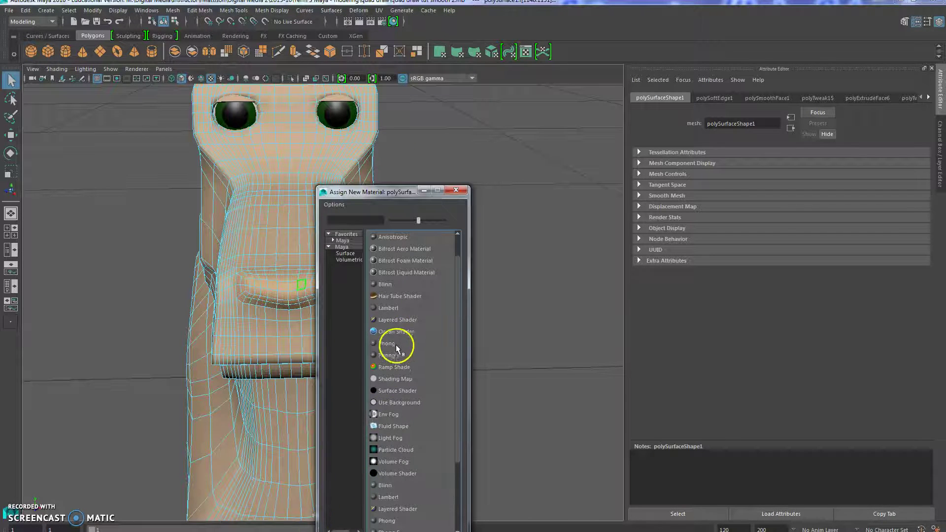
left_click(389, 308)
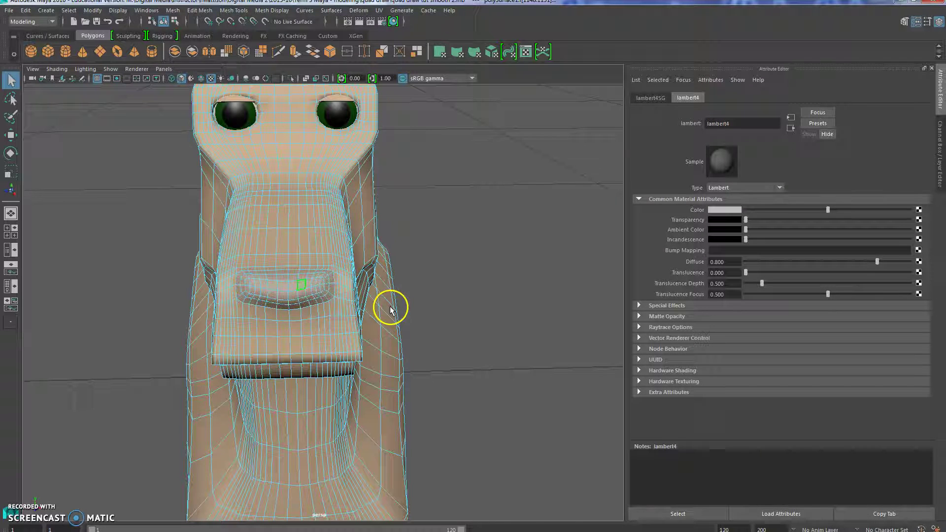
left_click(751, 126)
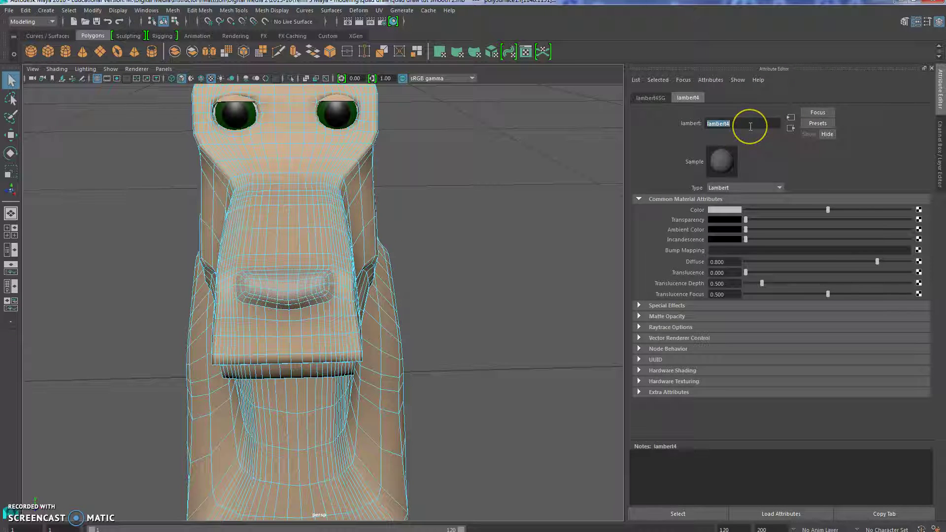
type("nose")
left_click(728, 204)
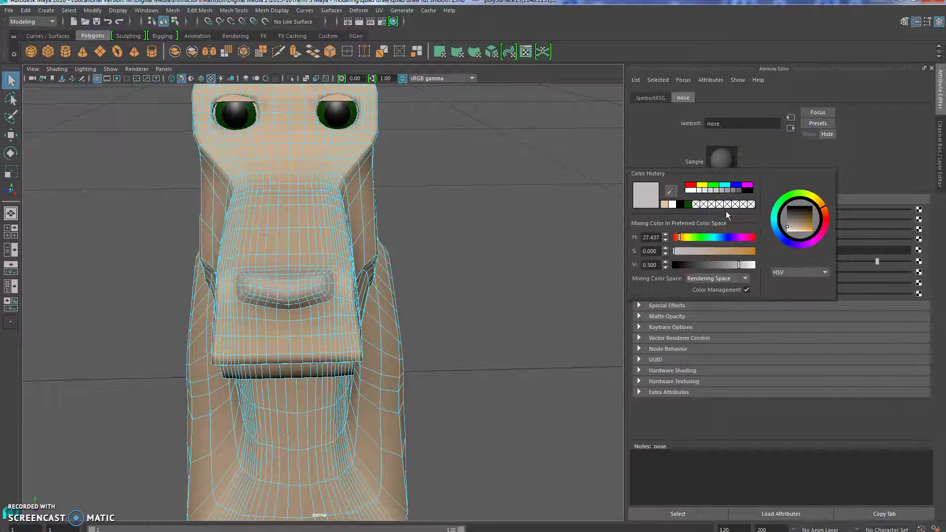
left_click_drag(738, 265, 673, 265)
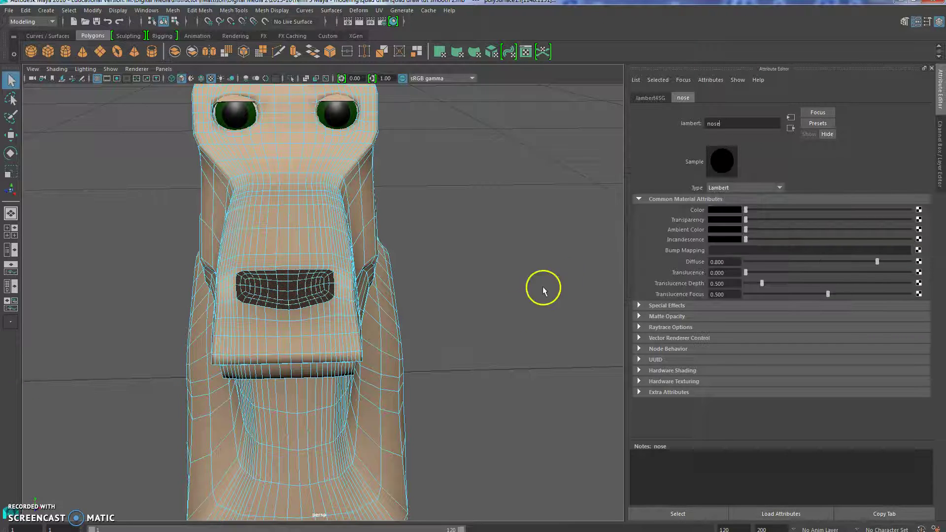
Step: Deselect everything and orbit to a three-quarter front view of the whole dog
left_click(488, 321)
left_click_drag(317, 378, 386, 345, "alt")
scroll(394, 350, "down", 5)
left_click_drag(327, 390, 370, 310, "alt")
Step: Switch back to Object Mode, orbit around the dog, and render a 960 x 540 test frame
right_click_drag(364, 272, 396, 251)
left_click_drag(392, 340, 378, 312, "alt")
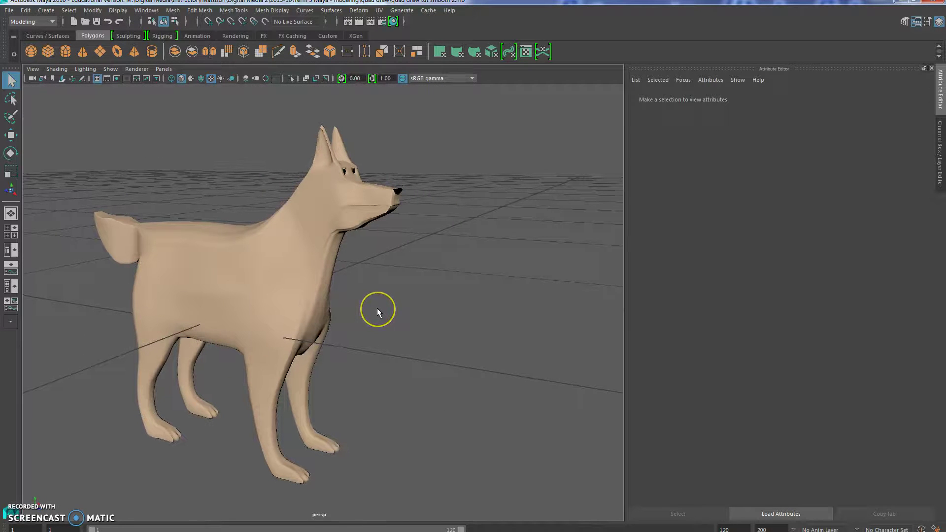
mouse_move(317, 219)
left_mouse_down("alt")
mouse_move(297, 239)
mouse_move(371, 209)
mouse_move(345, 222)
mouse_move(356, 220)
mouse_move(390, 187)
mouse_move(359, 201)
mouse_move(370, 212)
mouse_move(329, 212)
left_mouse_up("alt")
left_click_drag(361, 163, 327, 183, "alt")
scroll(338, 190, "up", 2)
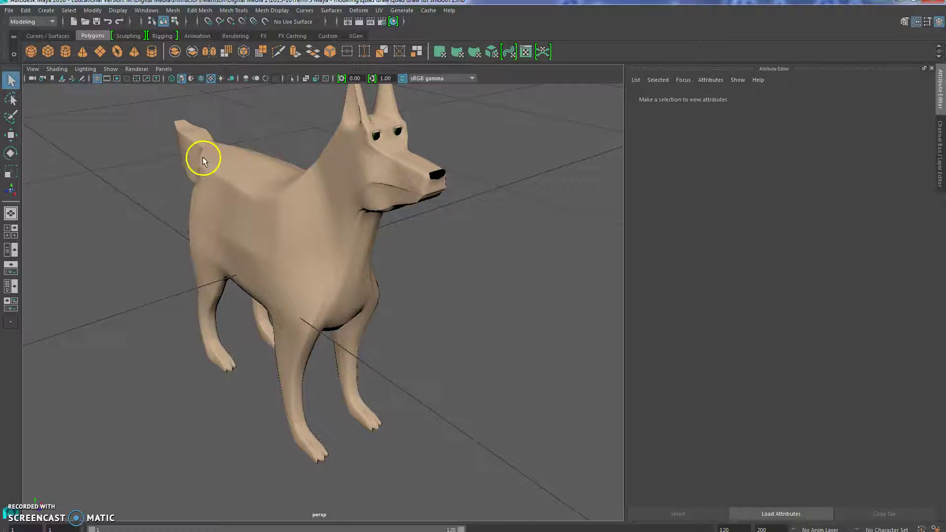
left_click_drag(294, 253, 300, 251, "alt")
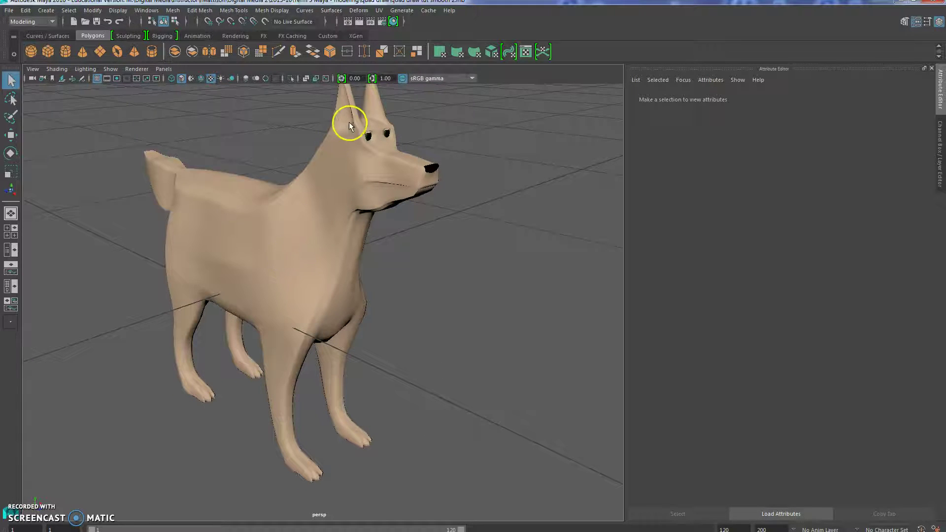
left_click_drag(344, 120, 385, 145, "alt")
left_click(359, 21)
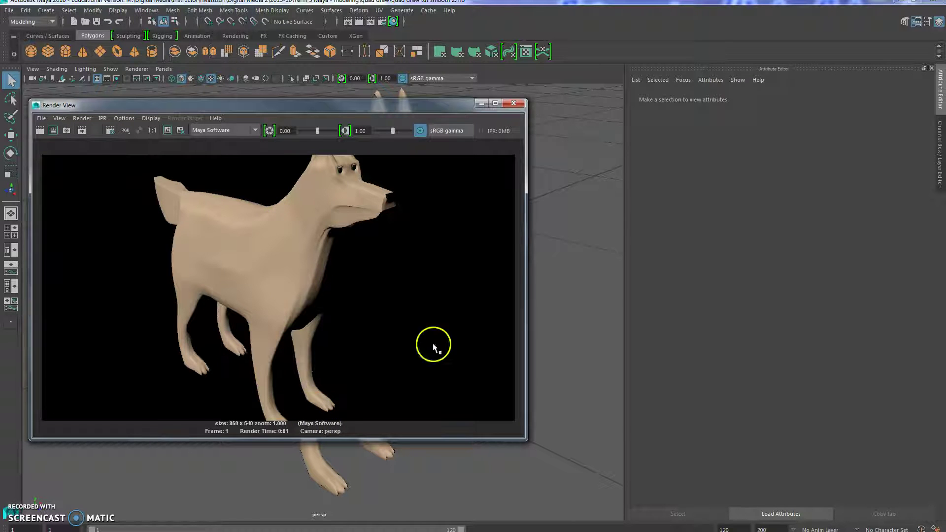
Step: Close the Render View, re-render the current view, and close it again
left_click(515, 104)
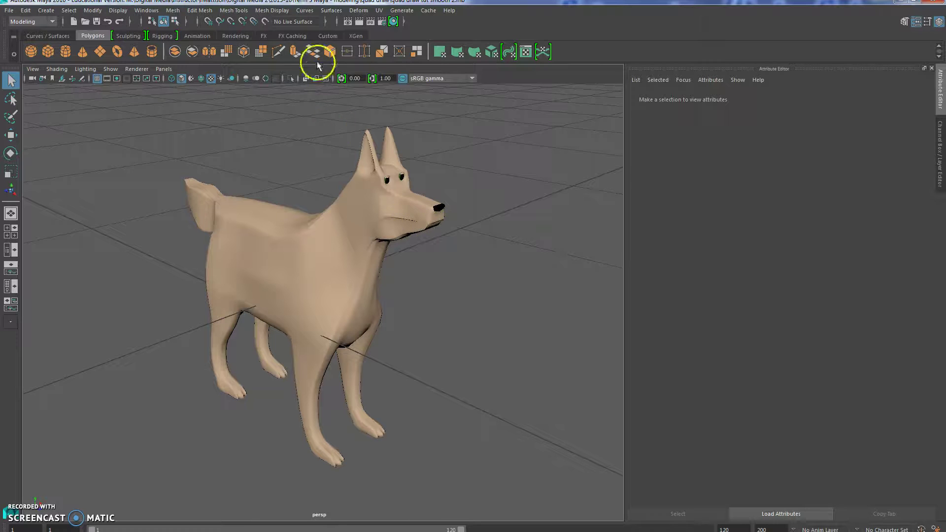
left_click(359, 21)
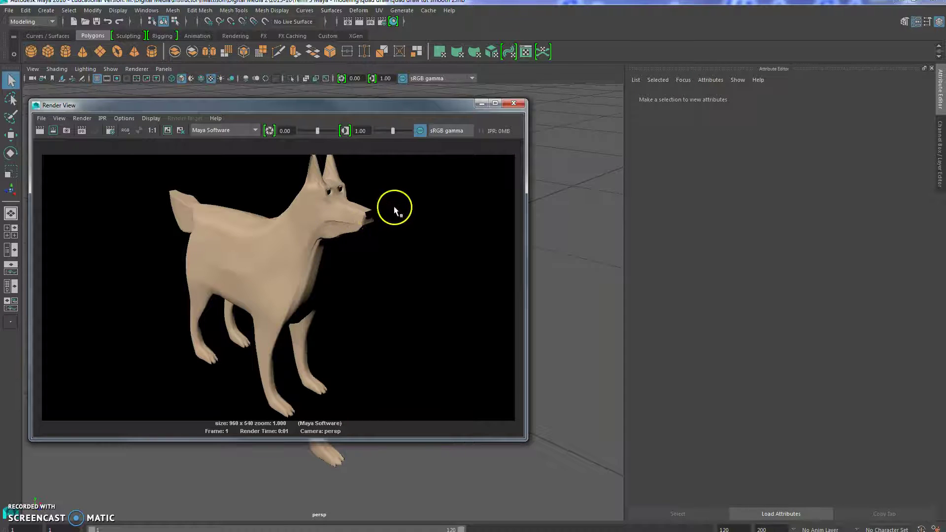
left_click(513, 103)
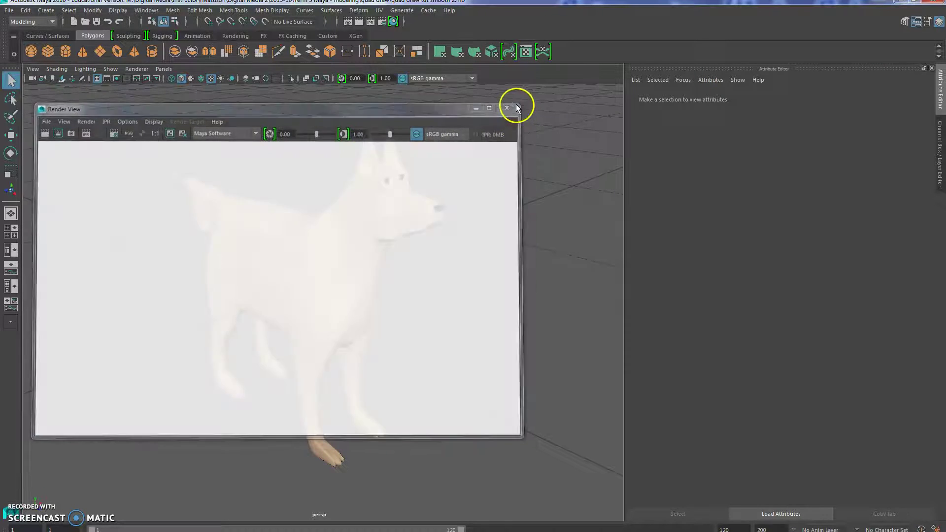
Step: Render the dog from a side view, then close Render View and zoom out
left_click_drag(354, 246, 407, 244, "alt")
scroll(327, 262, "down", 3)
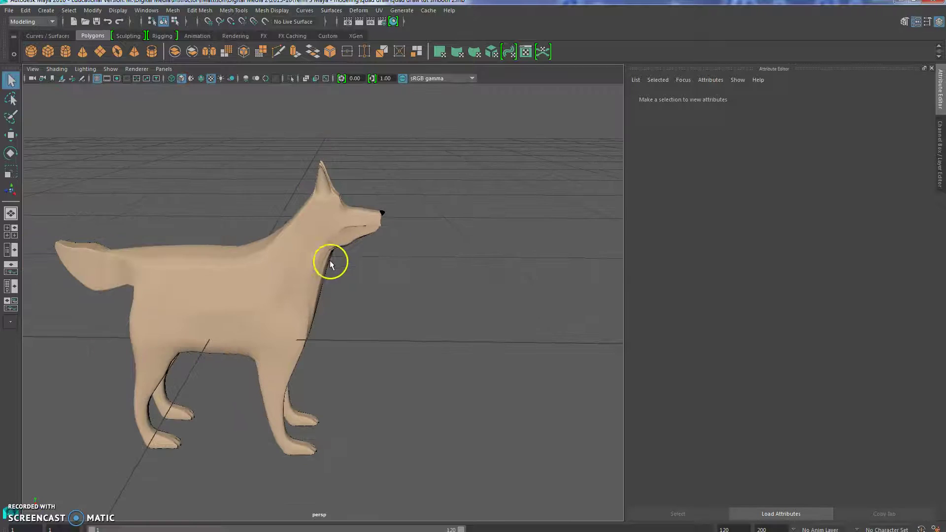
left_click_drag(327, 262, 344, 171, "alt")
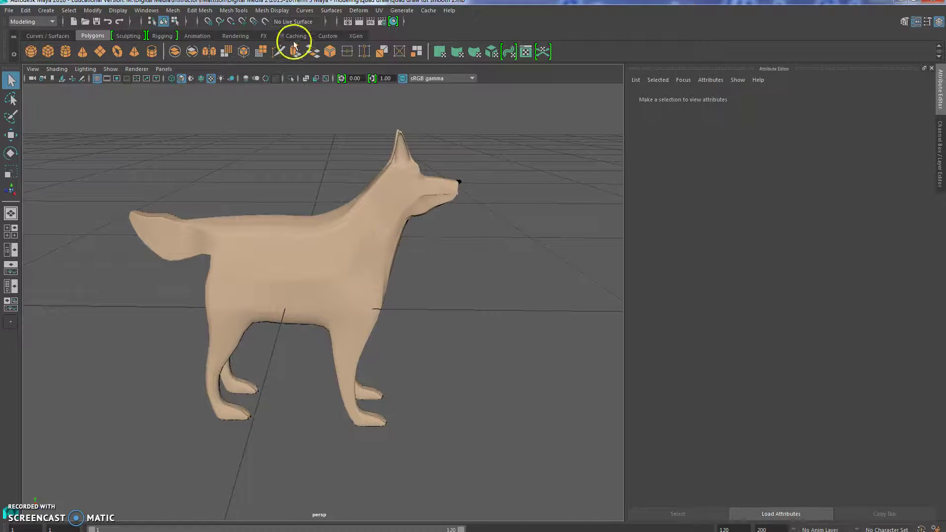
left_click(360, 21)
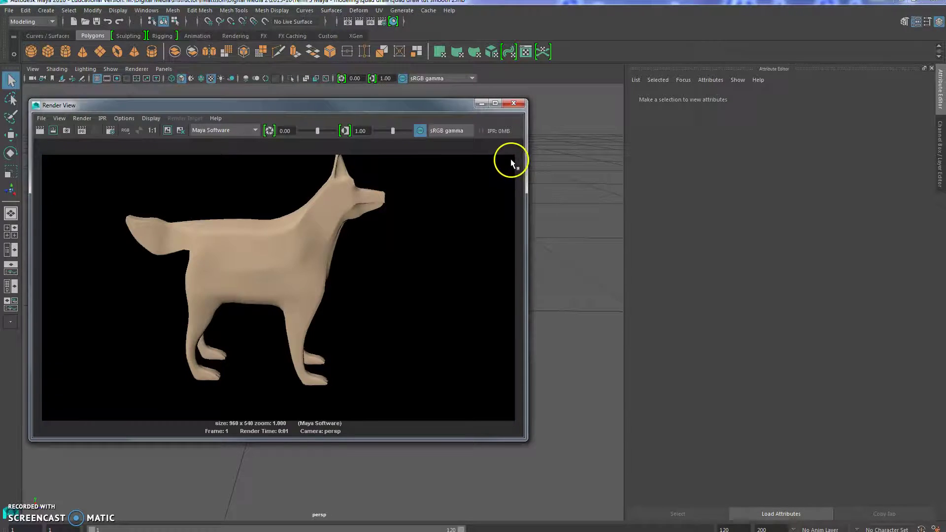
left_click(514, 103)
scroll(451, 292, "down", 2)
scroll(439, 308, "down", 2)
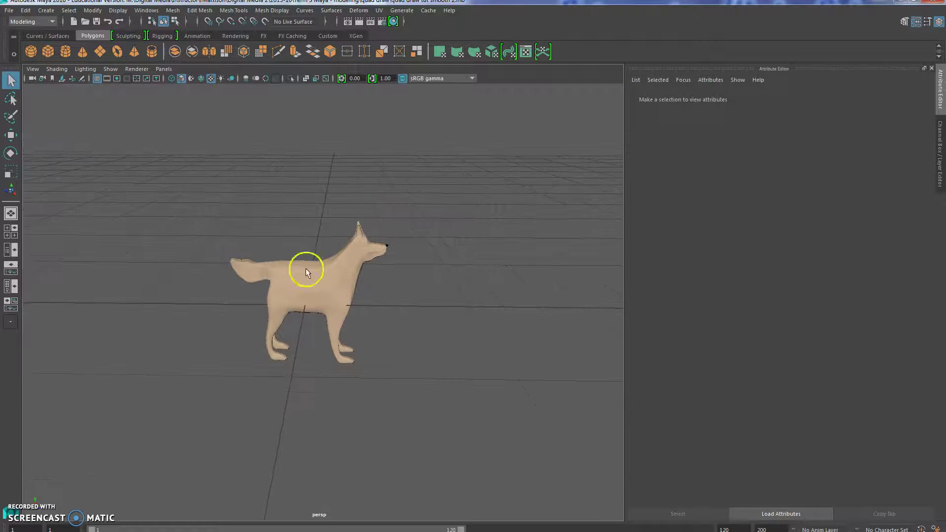
Step: Create a polygon sphere and scale it uniformly to 2.263 to enclose the dog
left_click(30, 51)
scroll(385, 301, "down", 3)
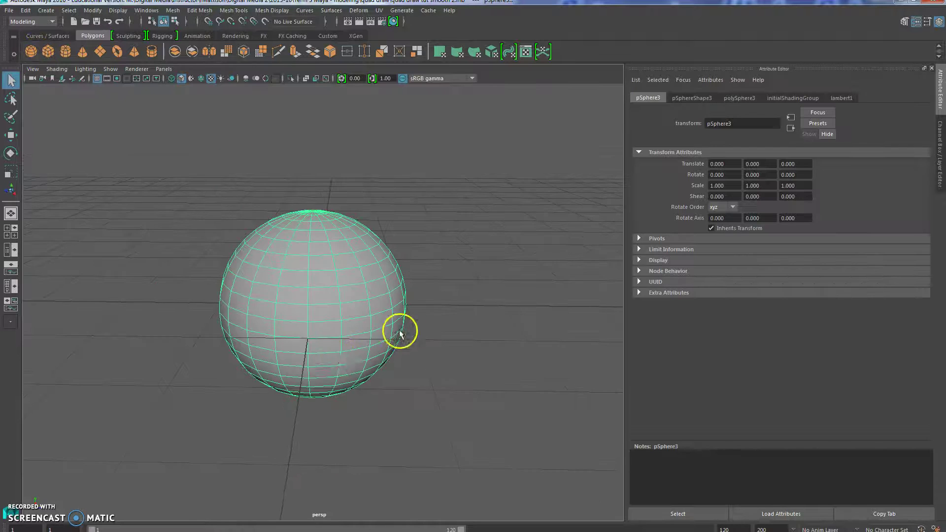
key("r")
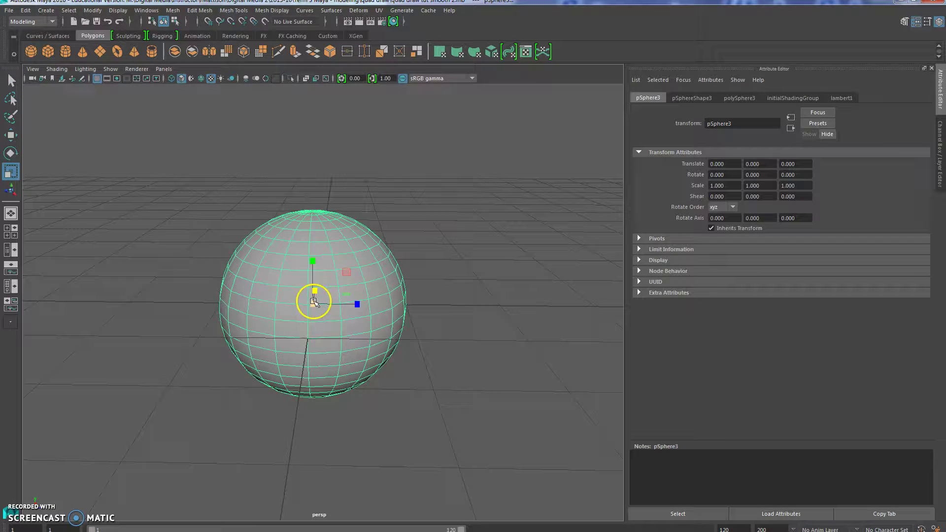
left_click_drag(314, 300, 512, 323)
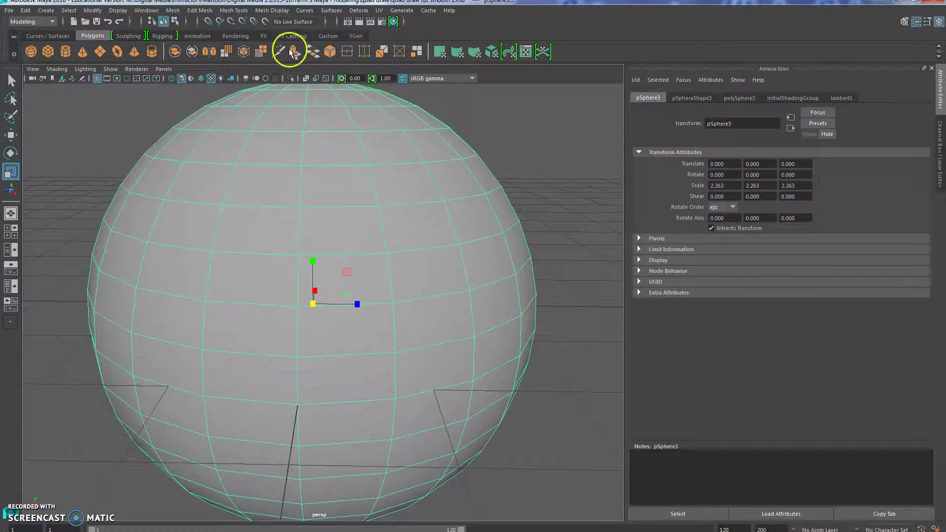
Step: Reverse the sphere's normals to face inward and render the dog against the grey backdrop
left_click(305, 11)
mouse_move(275, 10)
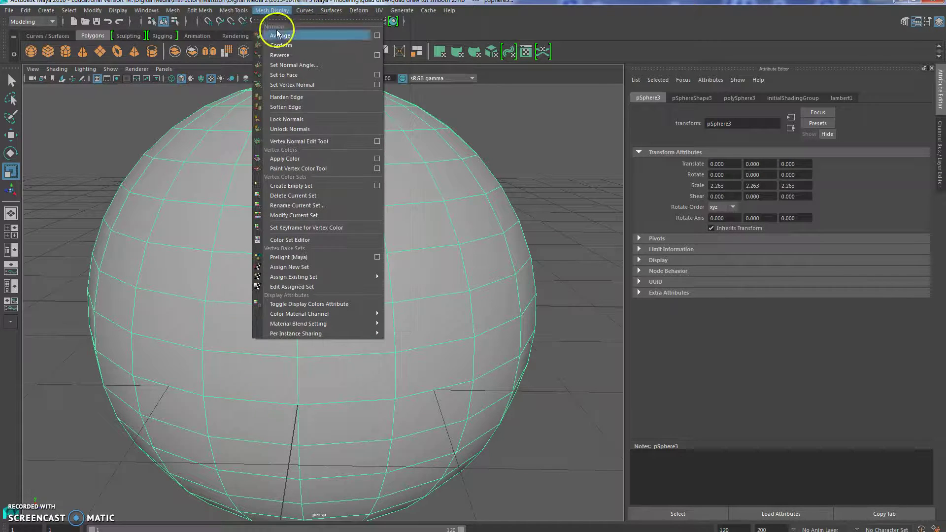
left_click(274, 46)
scroll(353, 282, "up", 5)
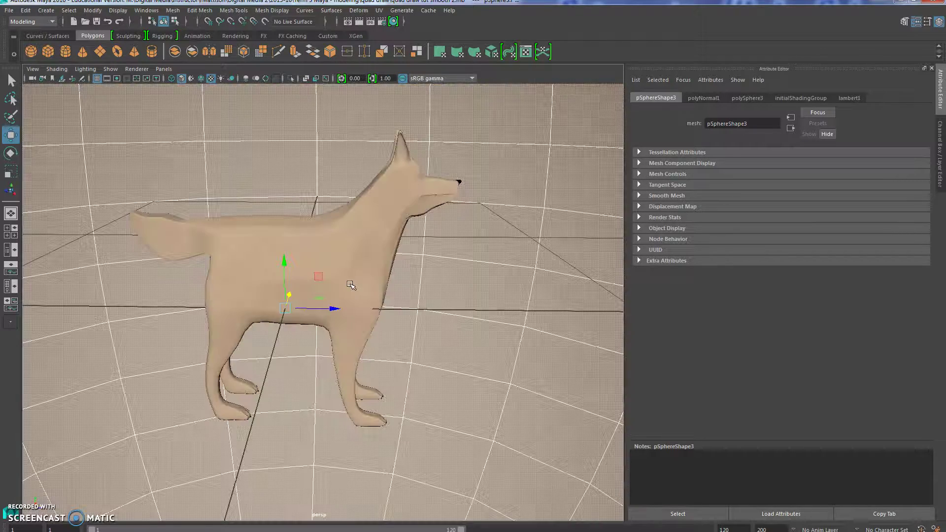
left_click(358, 23)
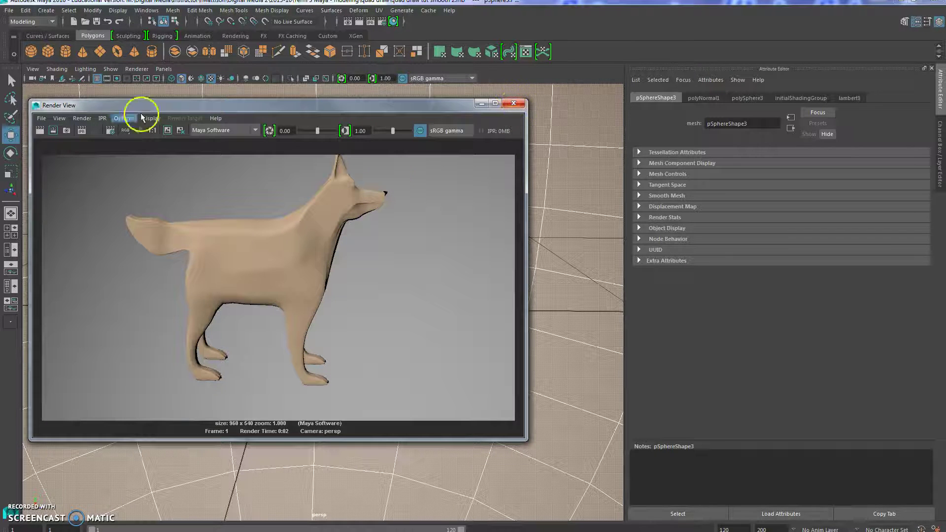
Step: Render the dog from a three-quarter front view, then close Render View and dolly back
left_click(520, 105)
left_click_drag(395, 294, 309, 327, "alt")
scroll(310, 327, "up", 2)
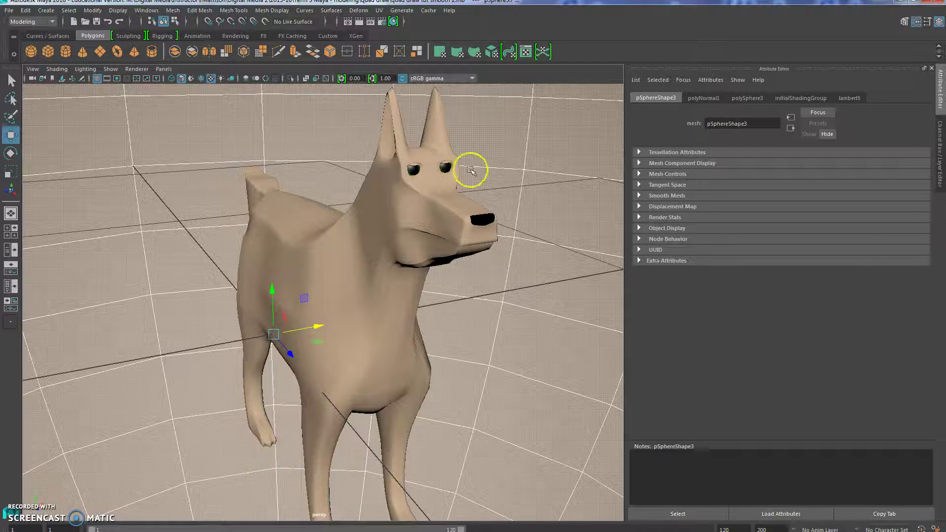
left_click(359, 21)
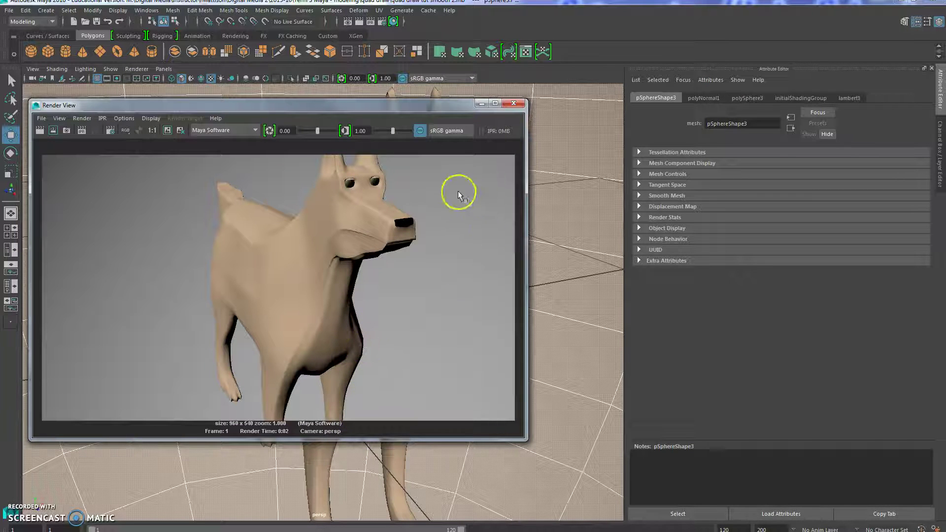
left_click(514, 103)
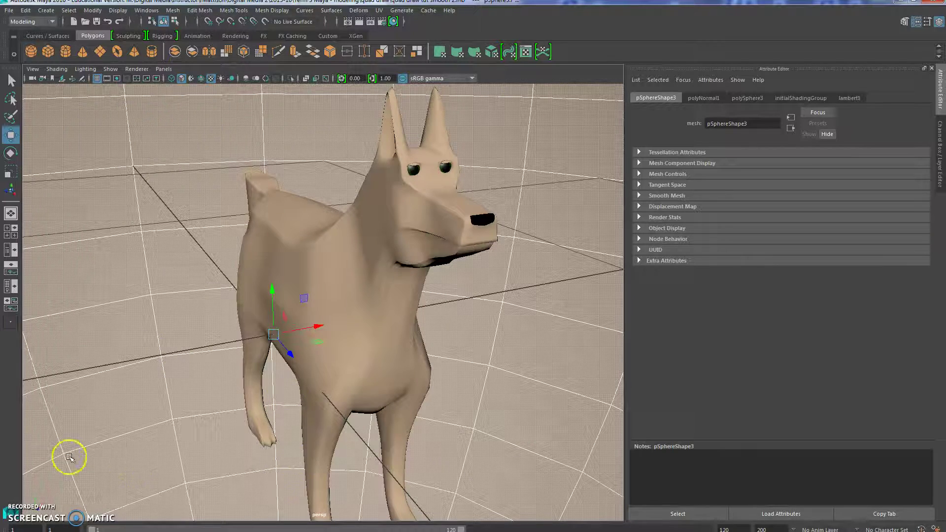
scroll(147, 453, "down", 5)
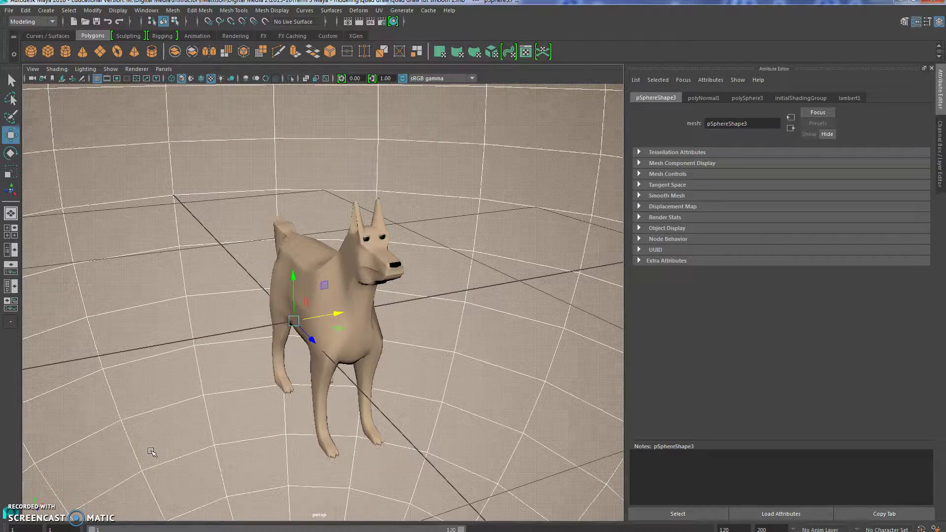